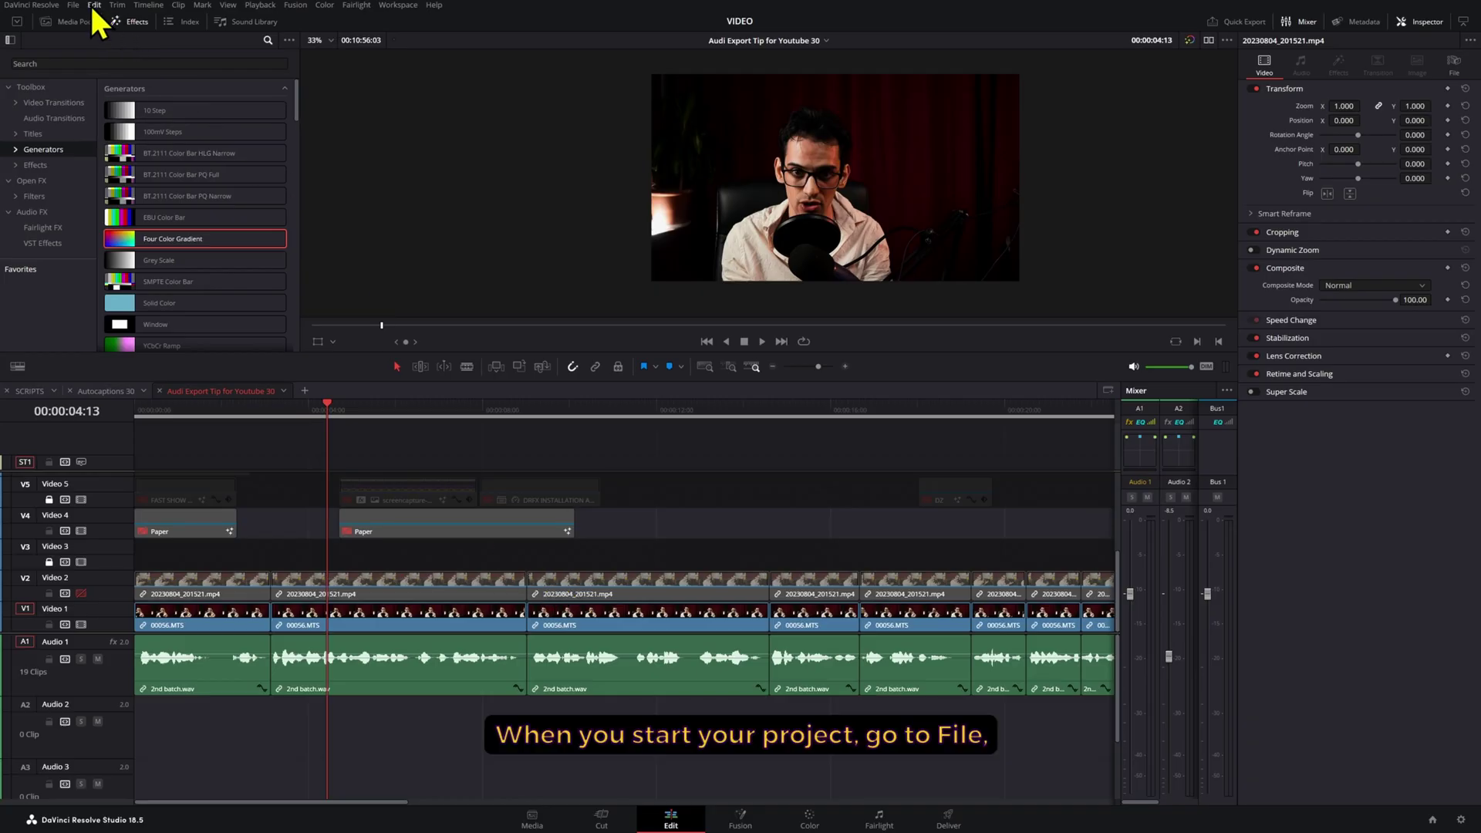
# Open Project Settings from the File menu to reach the Fairlight audio settings.
pyautogui.click(72, 5)
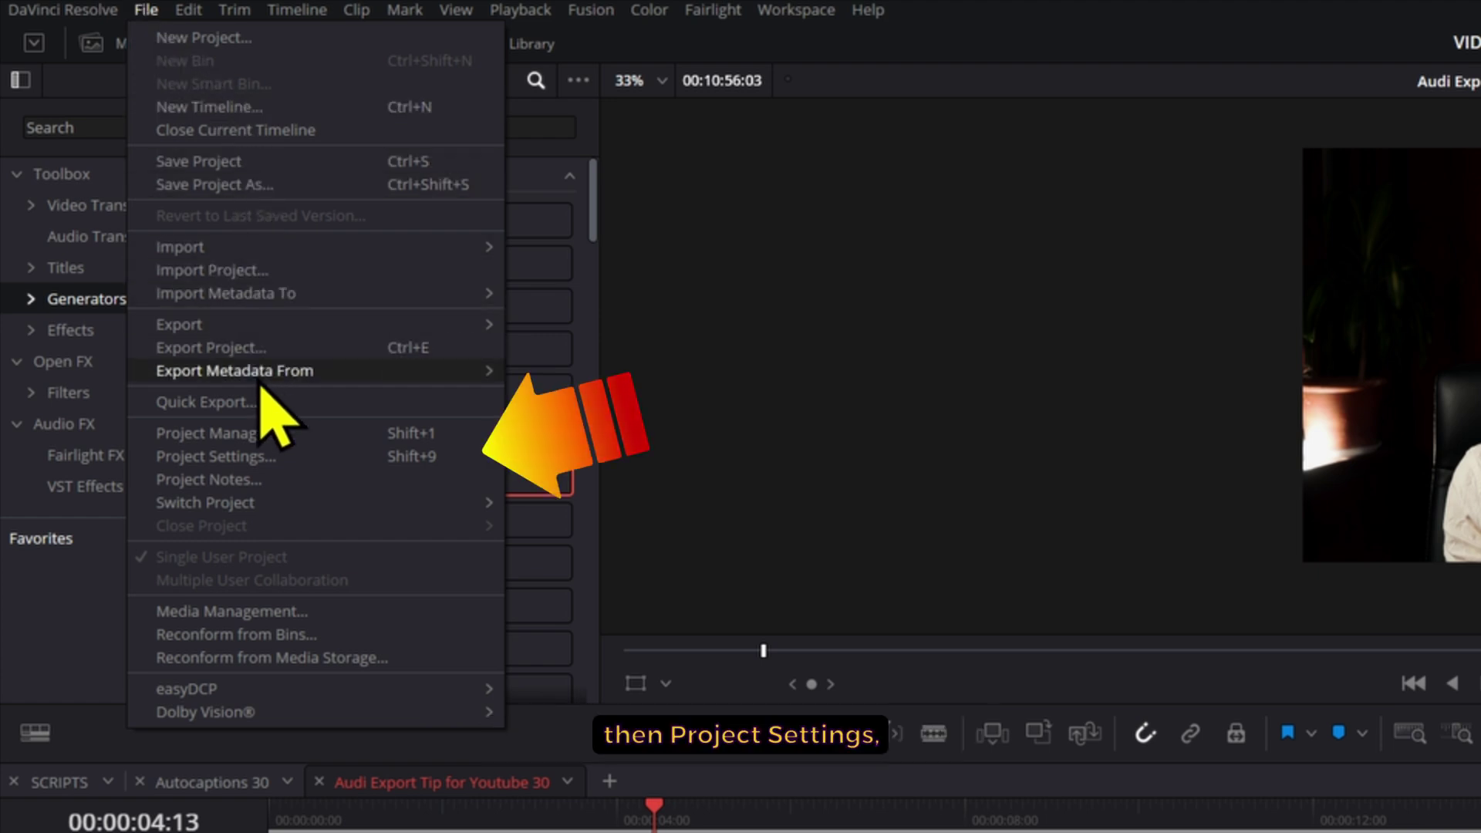
pyautogui.click(246, 459)
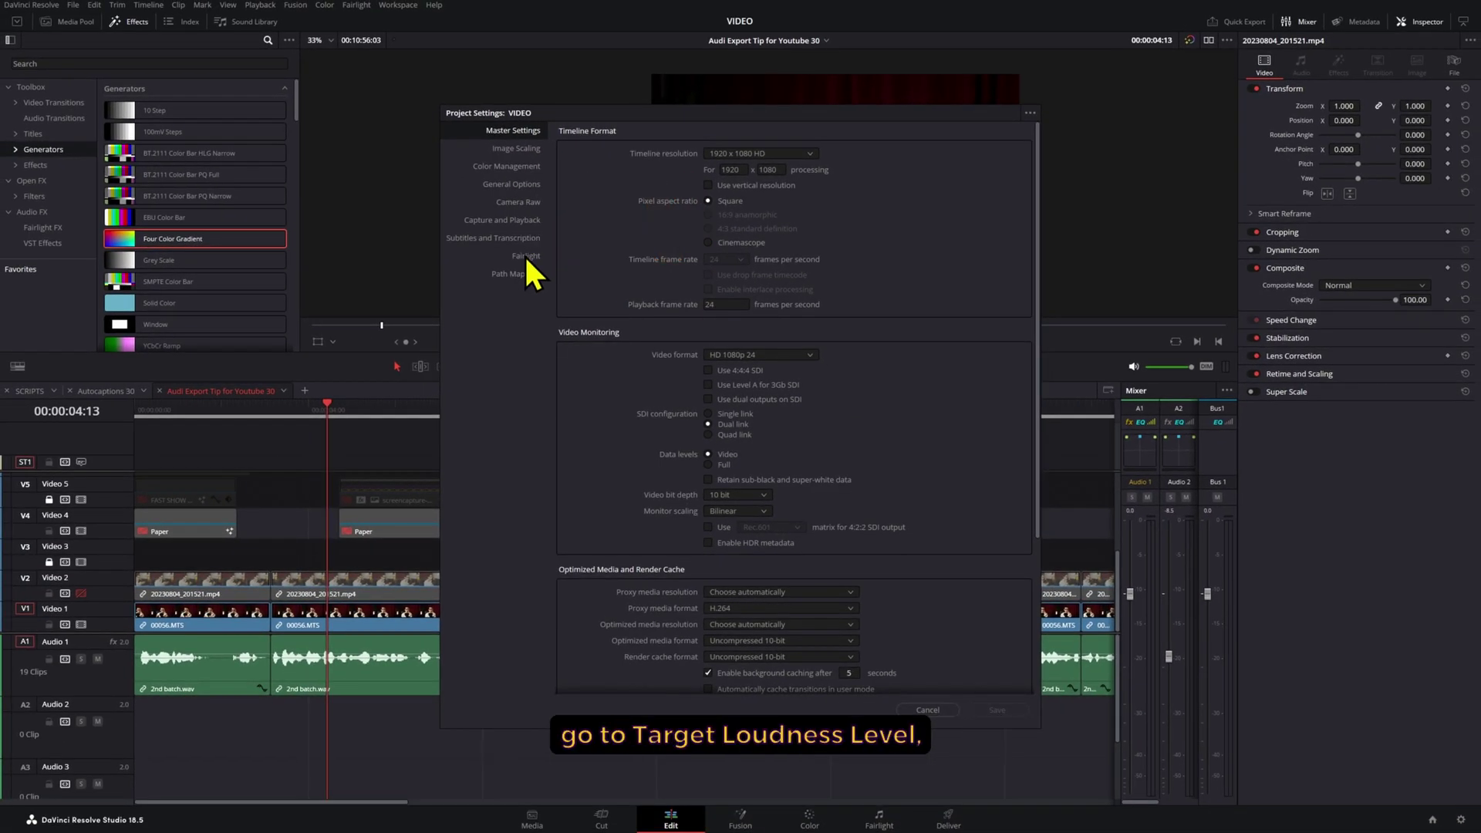
pyautogui.click(525, 255)
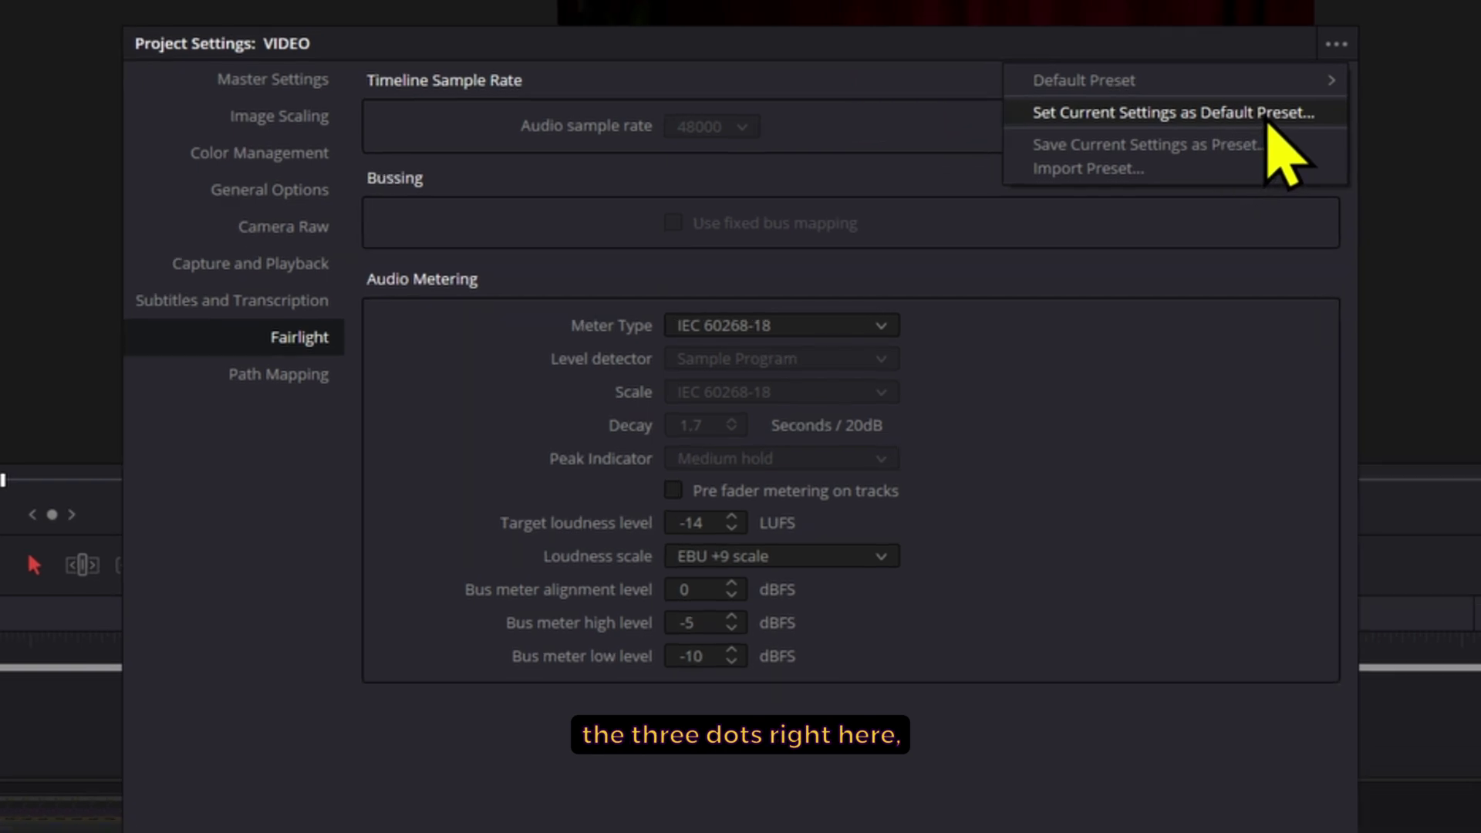
# Choose Set Current Settings as Default Preset, keeping the -14 LUFS target loudness.
pyautogui.click(1266, 147)
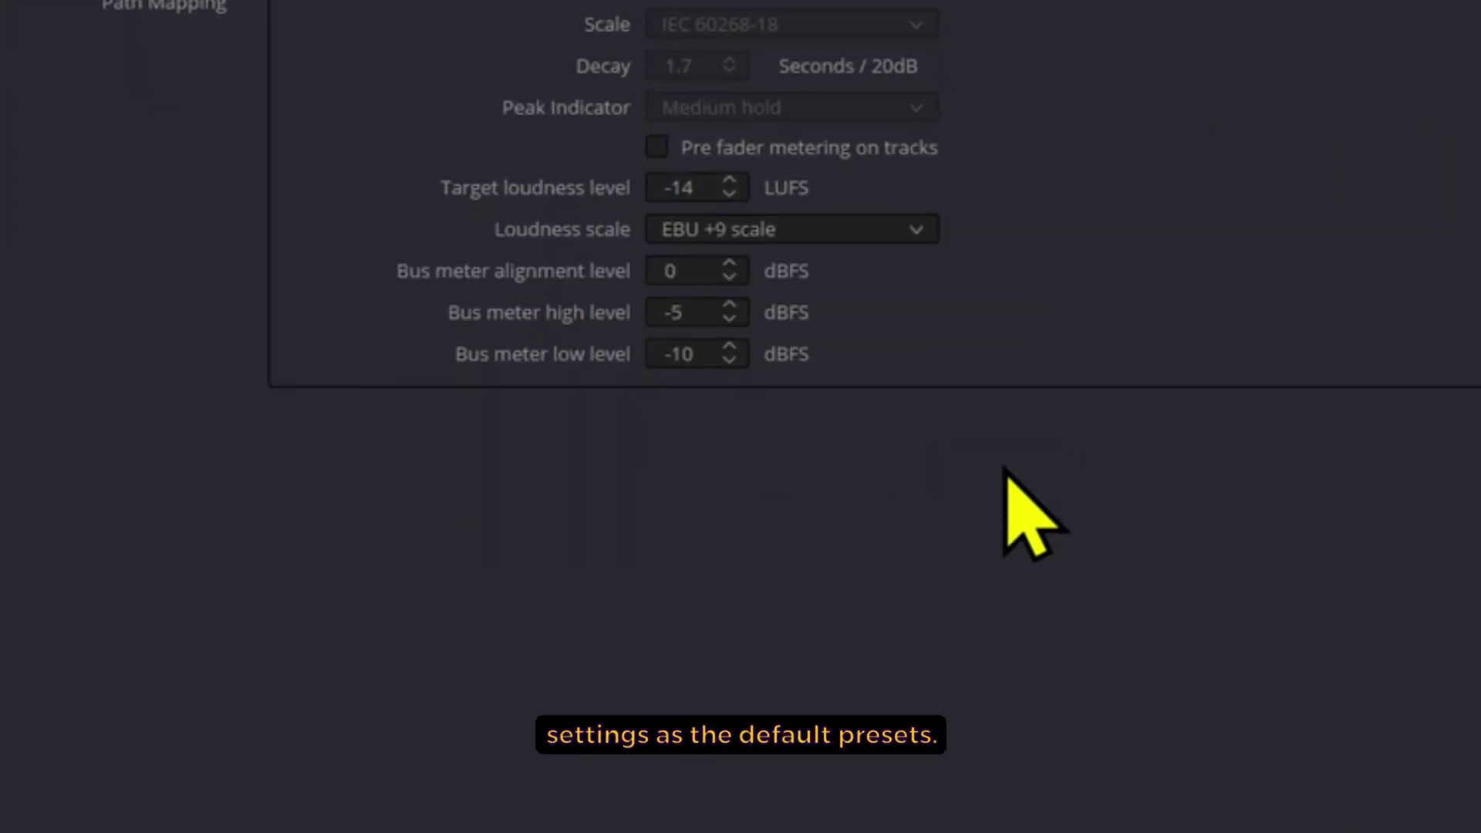